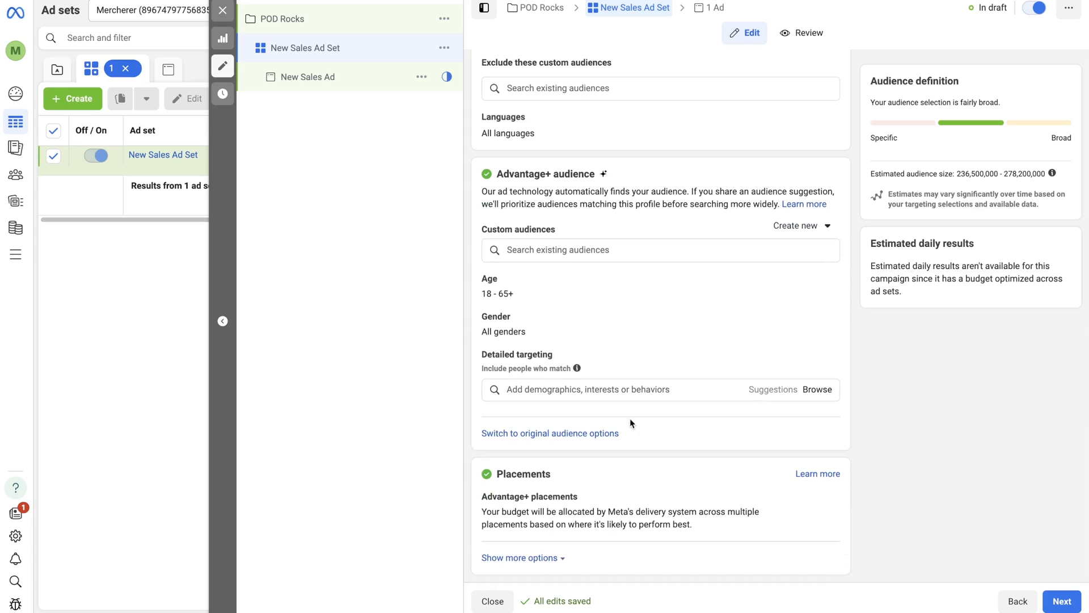
# Add the Retro Cars Magazine interest and the Ford Mustang employer entry to the ad set's detailed targeting.
pyautogui.click(616, 392)
pyautogui.write('Retro Cars')
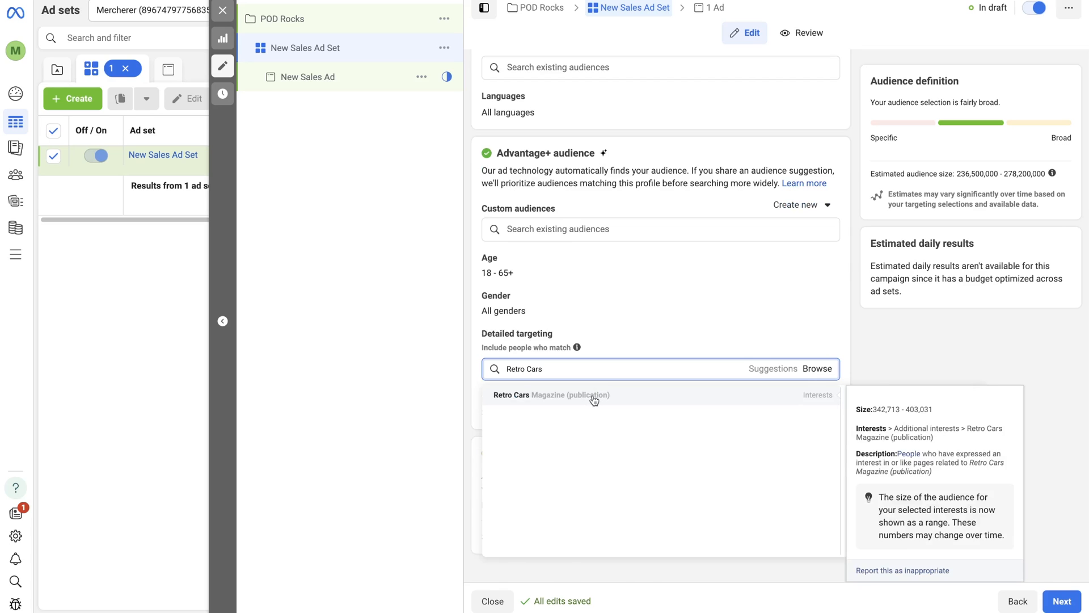
pyautogui.click(594, 397)
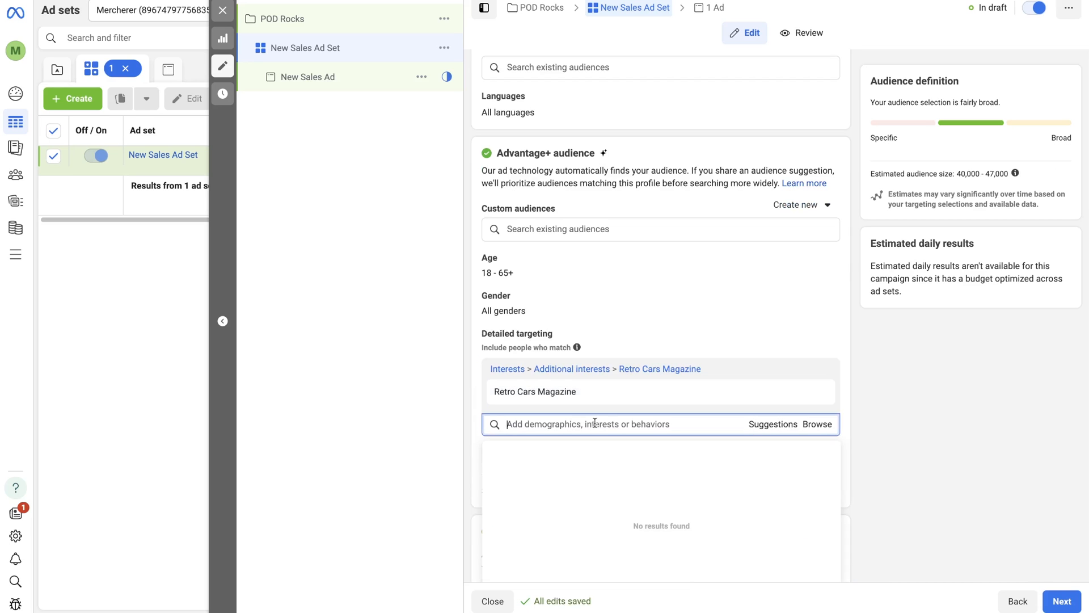
pyautogui.write('Ford Mustang')
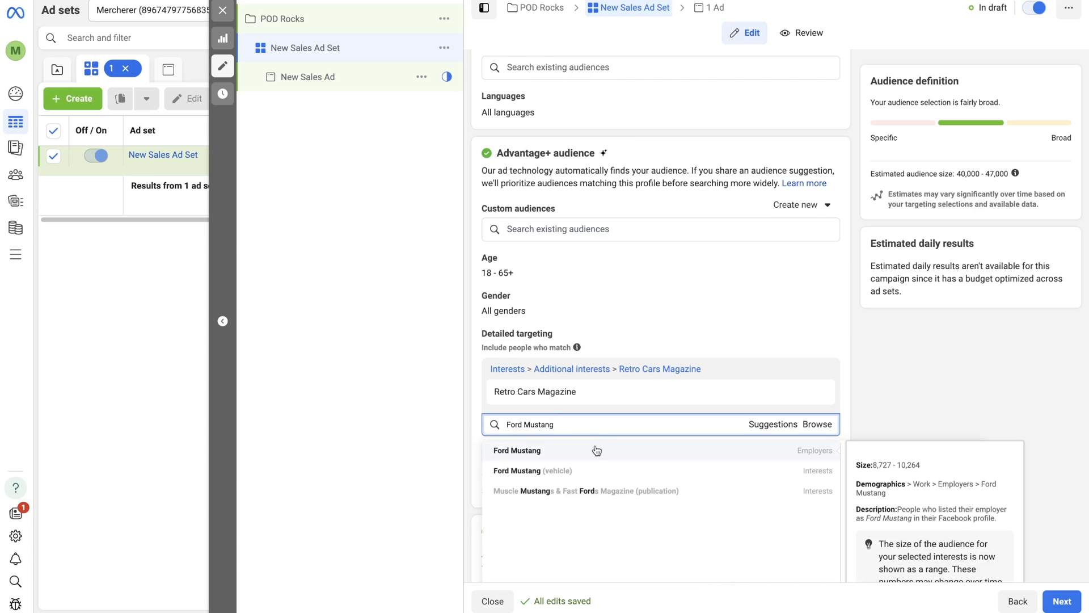
pyautogui.scroll(-1, 597, 451)
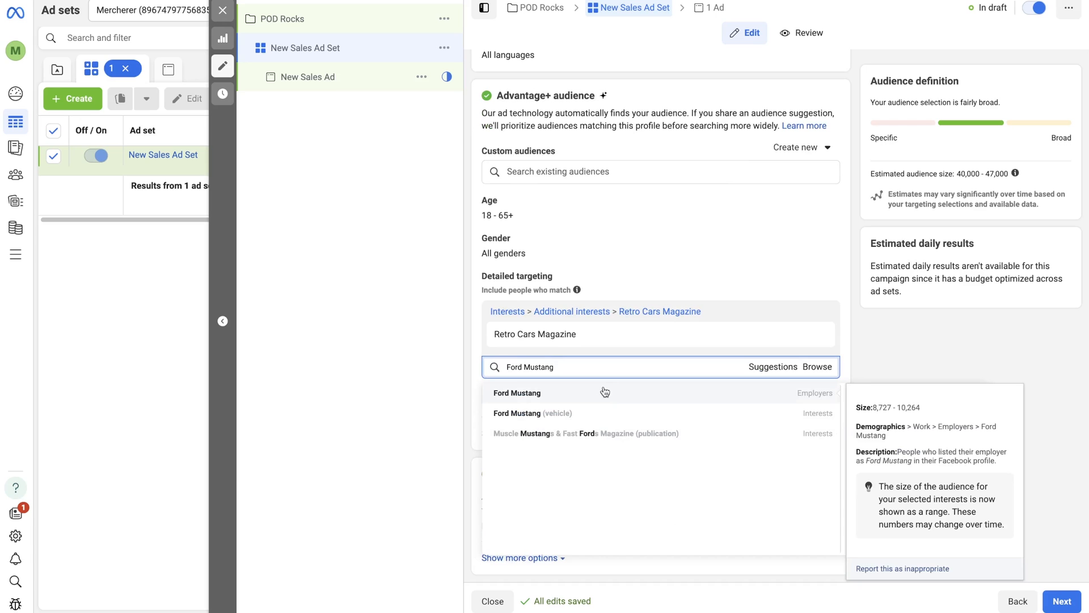
pyautogui.click(605, 392)
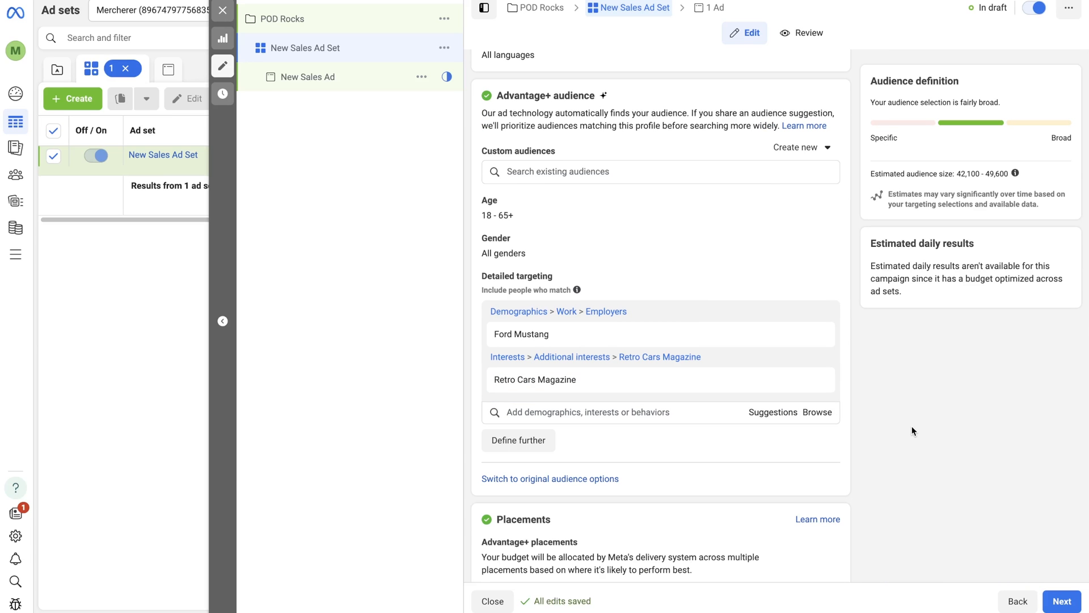
# Start creating a new custom audience for the ad set with Facebook page as its source.
pyautogui.scroll(2, 911, 428)
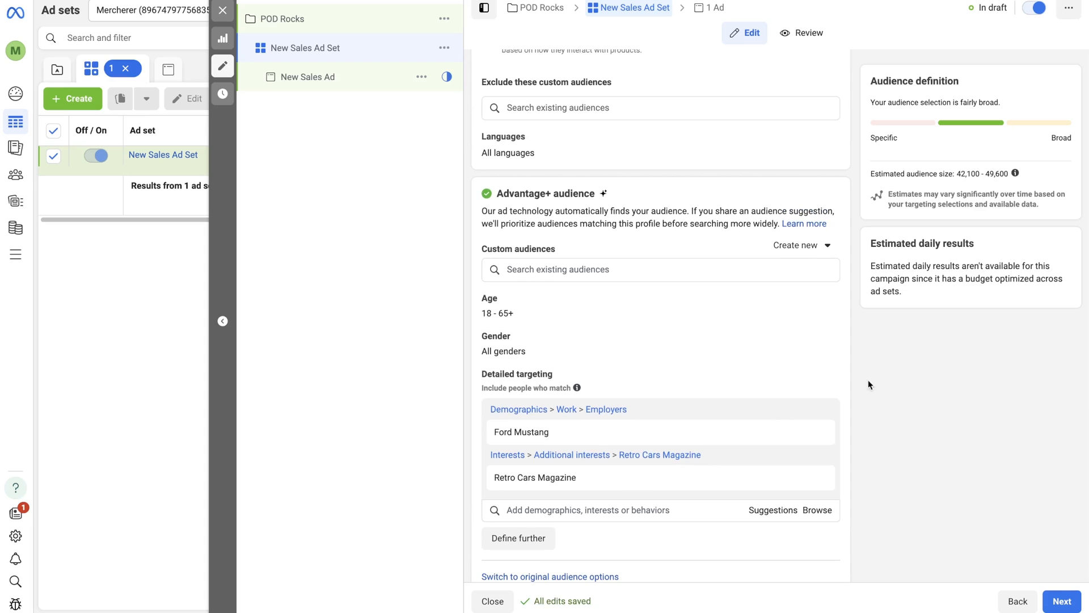
pyautogui.click(786, 278)
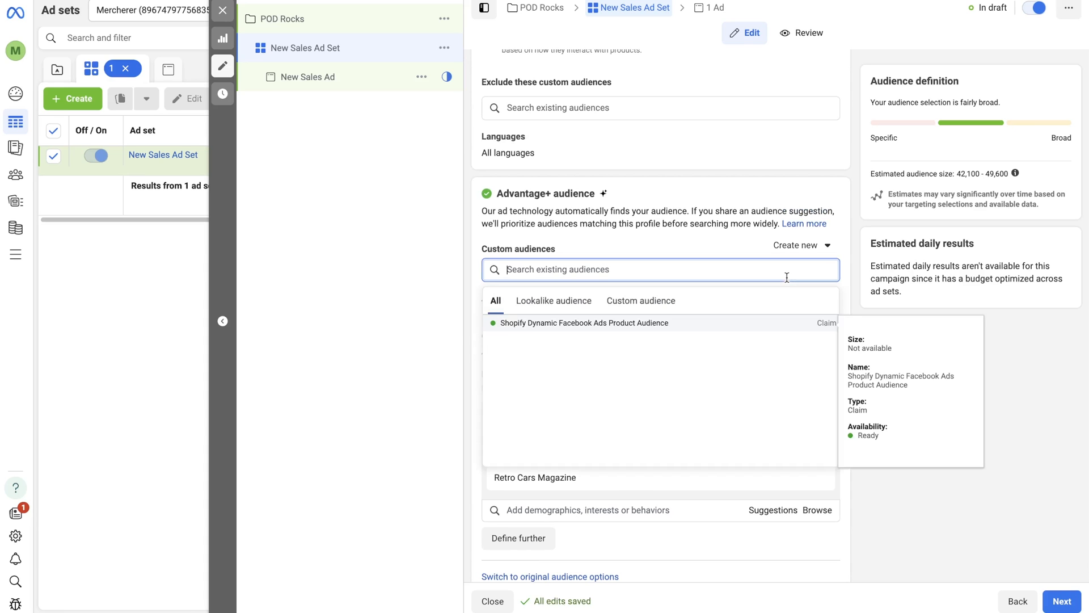
pyautogui.click(803, 247)
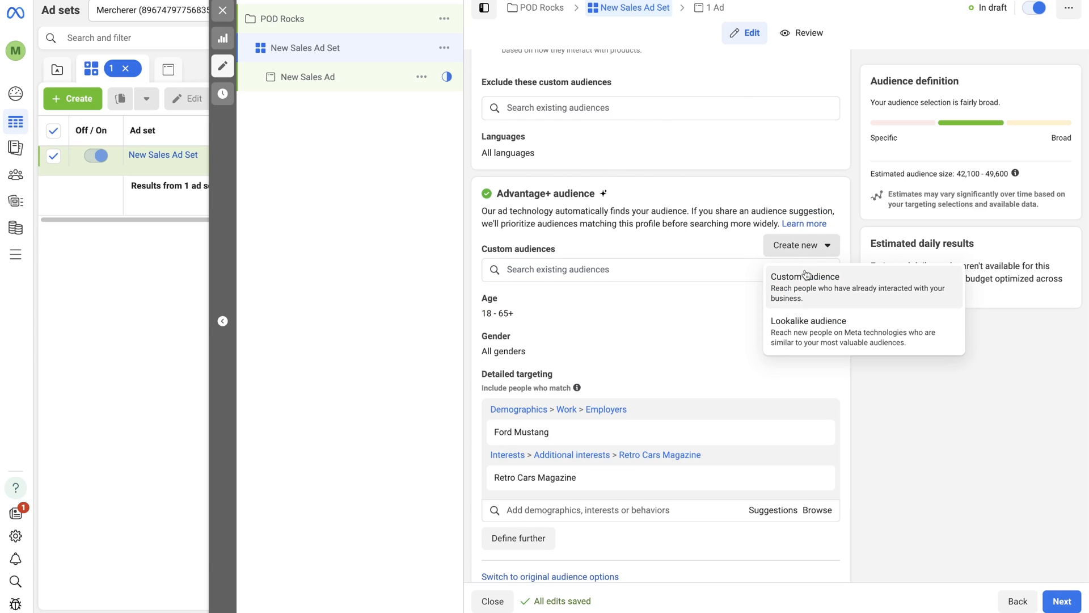
pyautogui.click(807, 277)
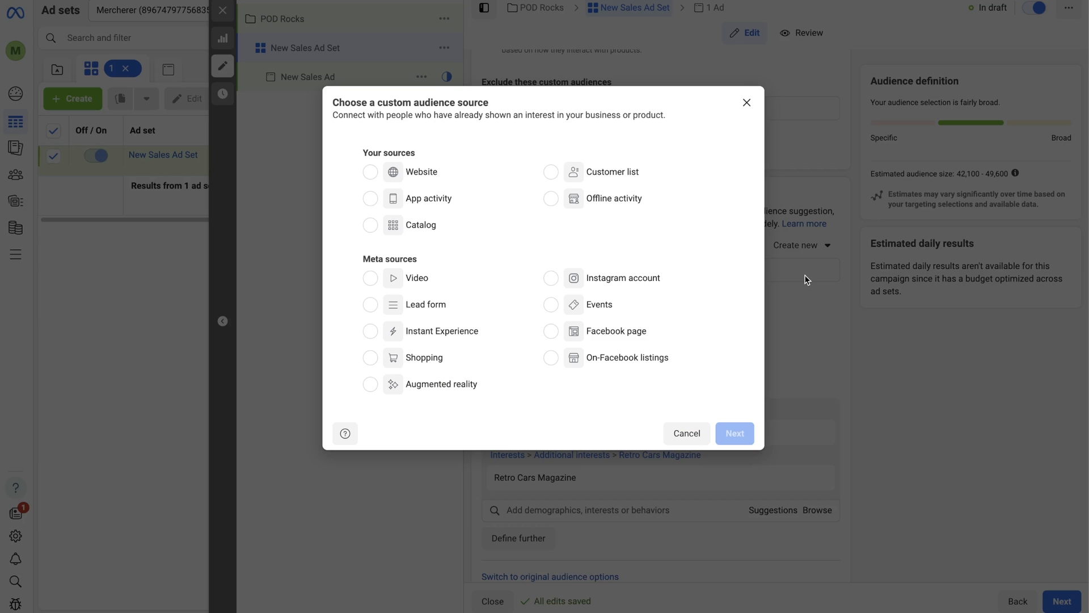
pyautogui.click(559, 335)
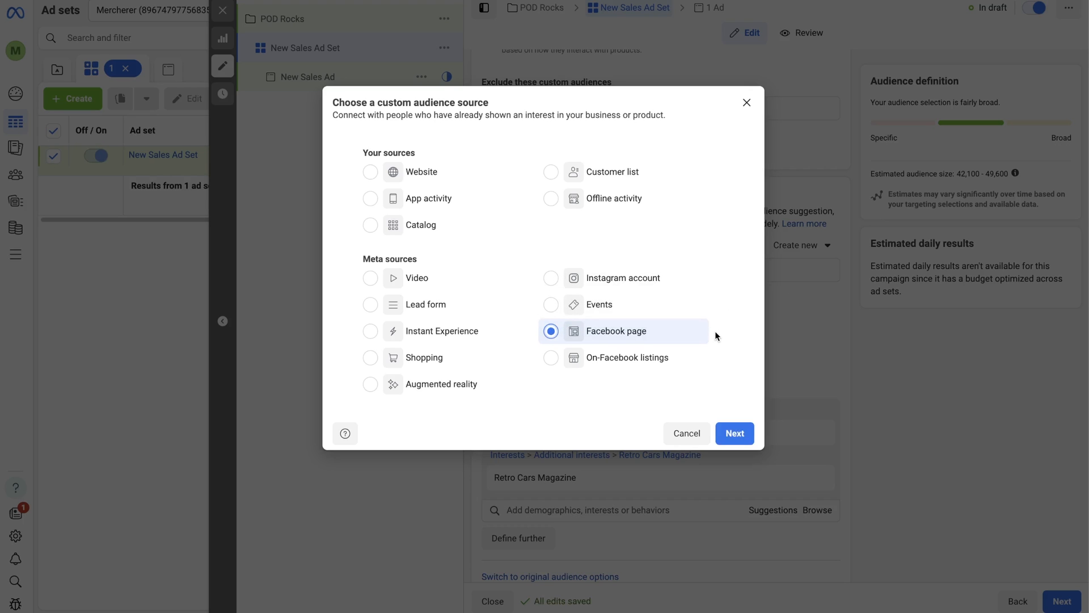
pyautogui.click(739, 434)
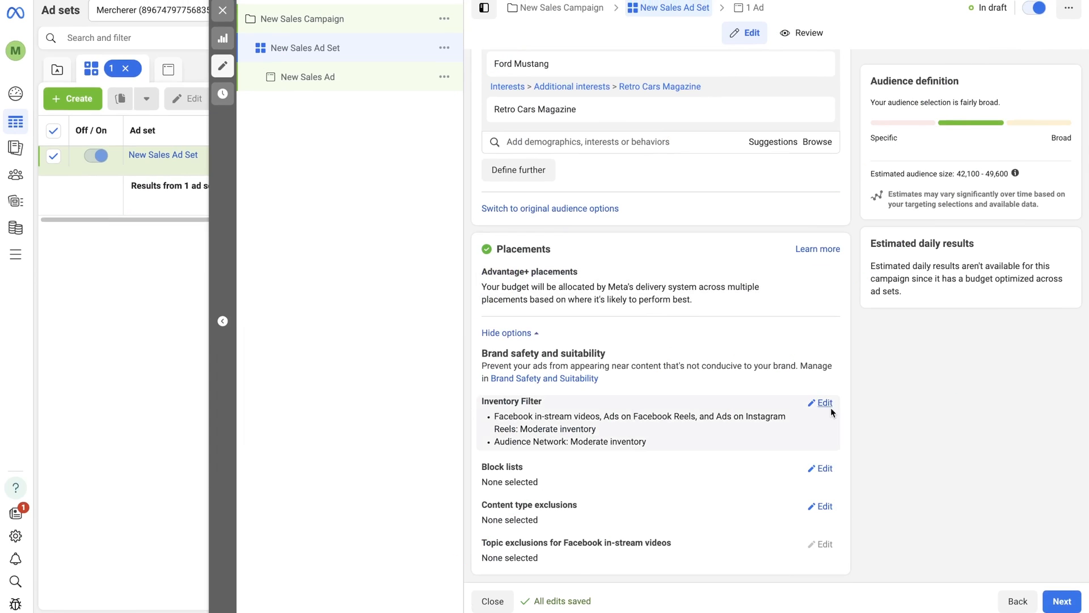
# Examine the inventory filter levels that apply to Facebook in-stream videos and to ads on Facebook and Instagram Reels.
pyautogui.click(822, 403)
pyautogui.scroll(-3, 832, 409)
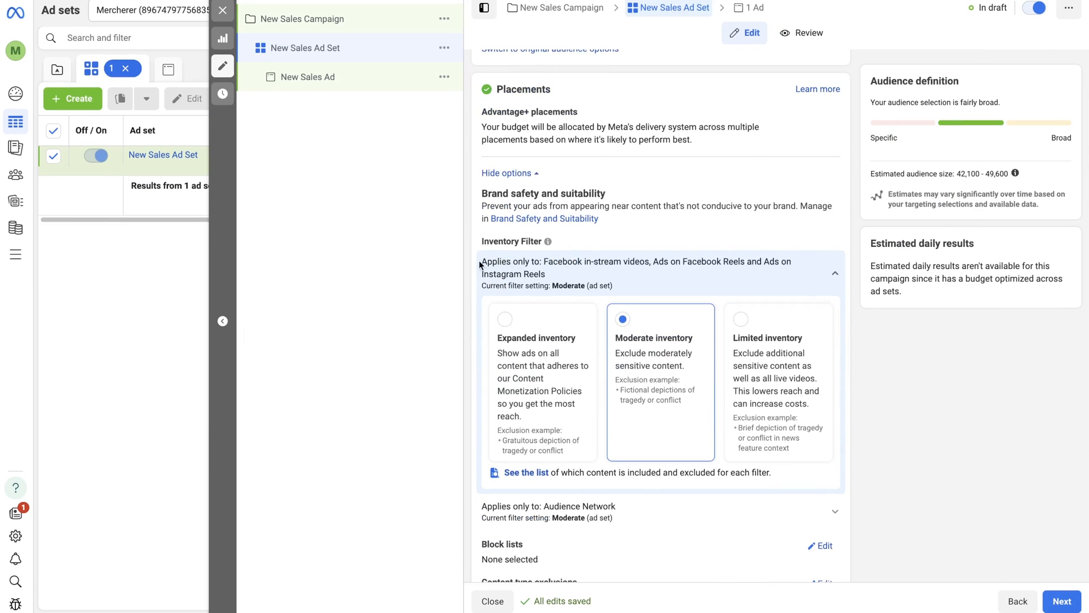
pyautogui.click(548, 267)
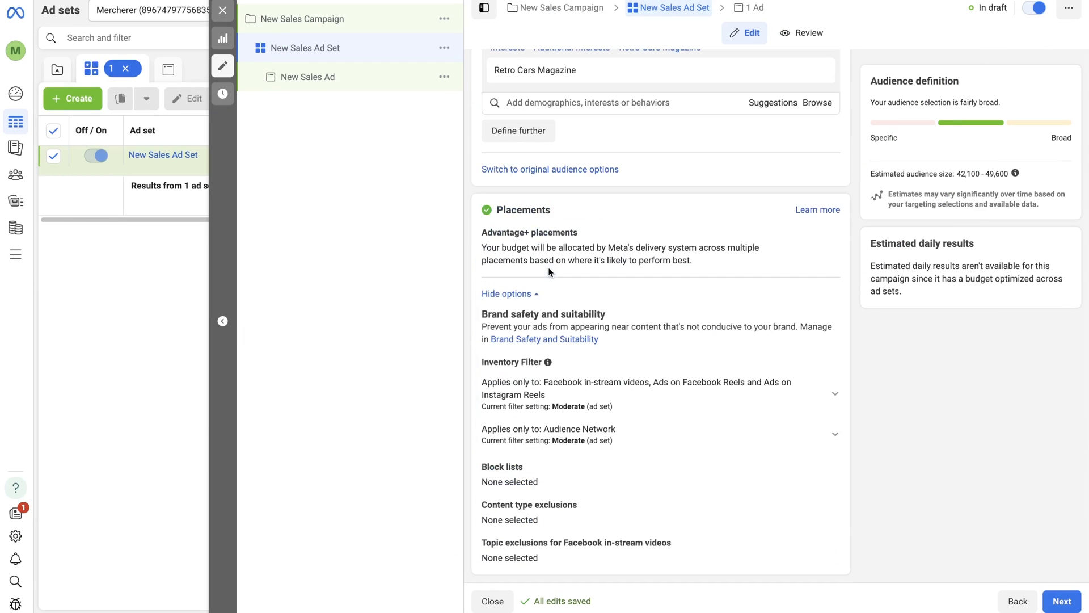
# Switch the ad set from Advantage+ to manual placements and proceed to the ad's settings.
pyautogui.click(826, 234)
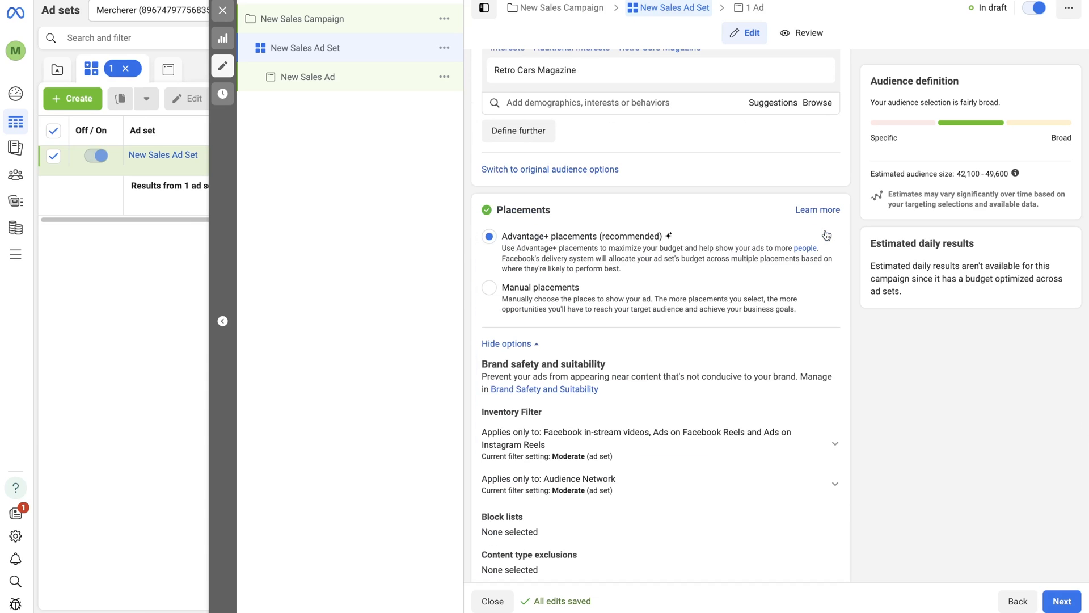
pyautogui.click(730, 310)
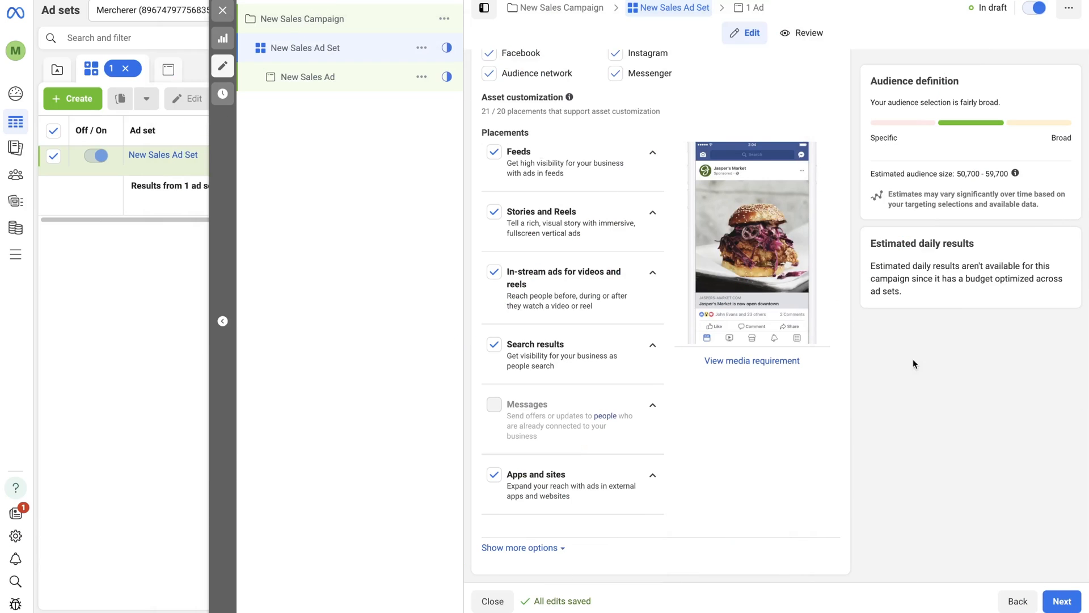
pyautogui.click(1060, 601)
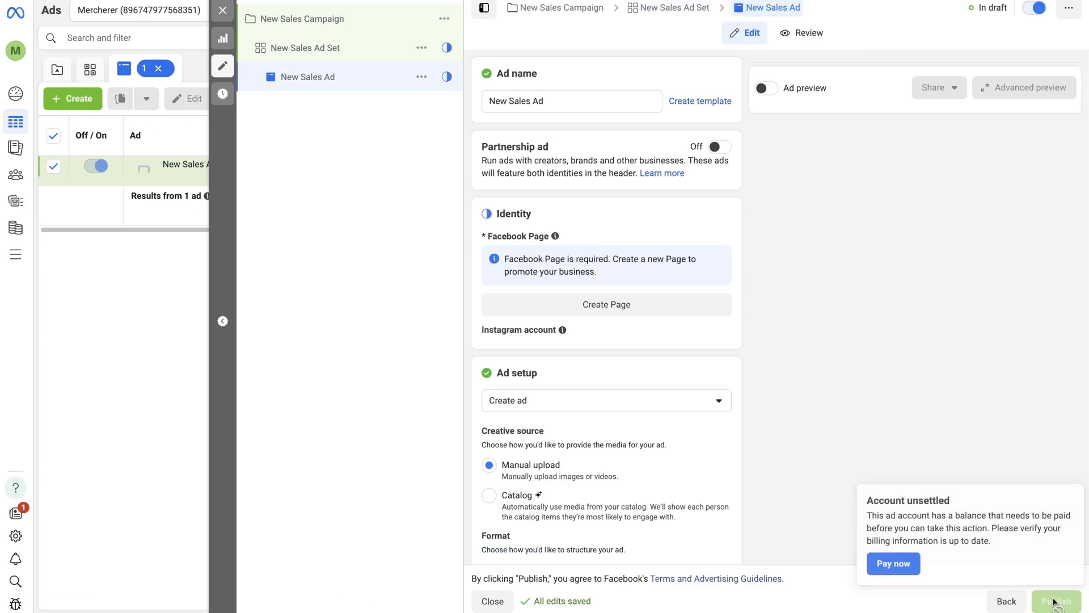
# Choose the 1080 × 1080 Retro Space posters account image as ad media and use its original crop for Stories and Reels.
pyautogui.scroll(-4, 937, 361)
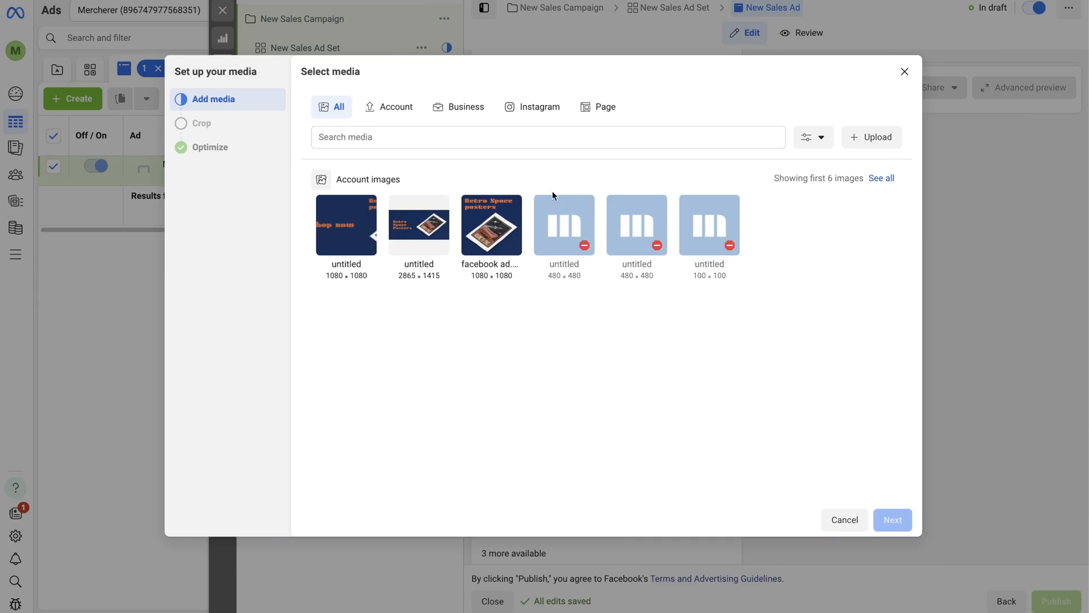
pyautogui.click(492, 225)
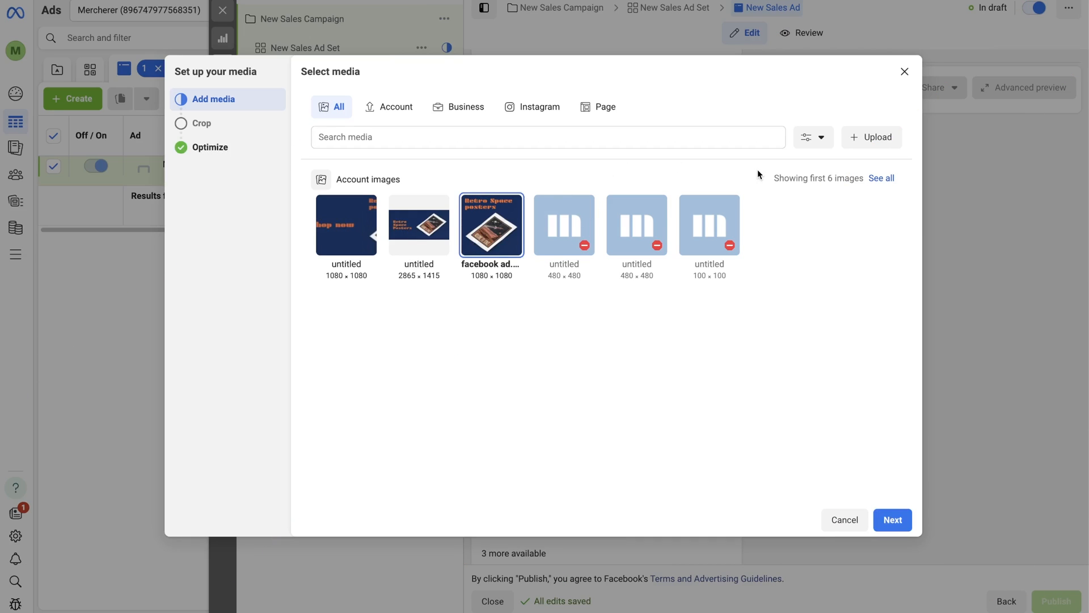
pyautogui.click(891, 523)
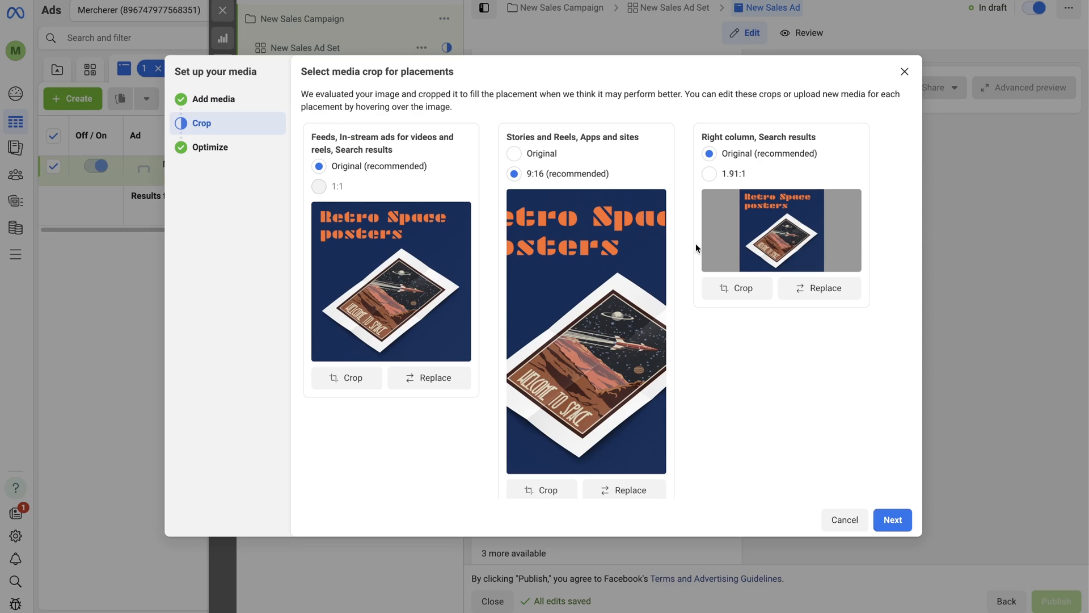
pyautogui.click(542, 155)
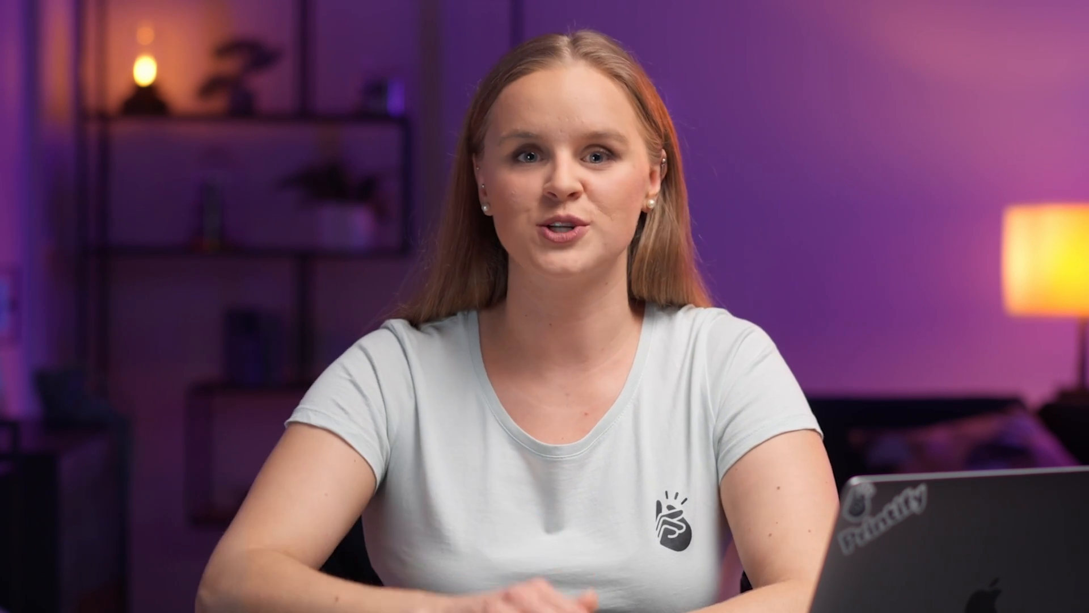
# In ChatGPT, submit the prompt "Write product description for halloween themed streatwear short, 2-3 sentences max,".
pyautogui.write('Write produ')
pyautogui.write('ct des')
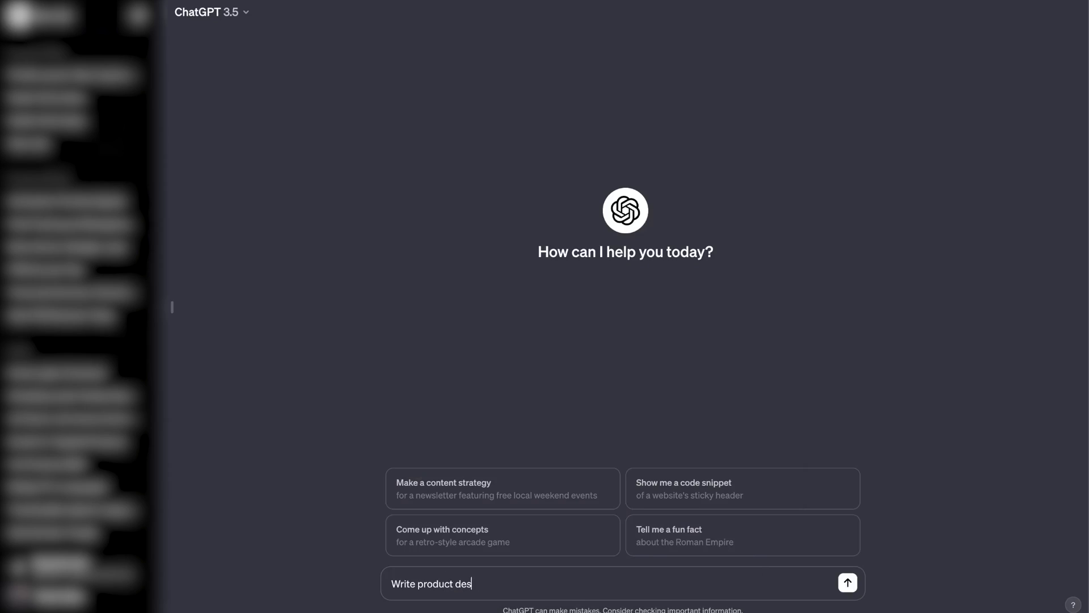
pyautogui.write('cription for halloween the')
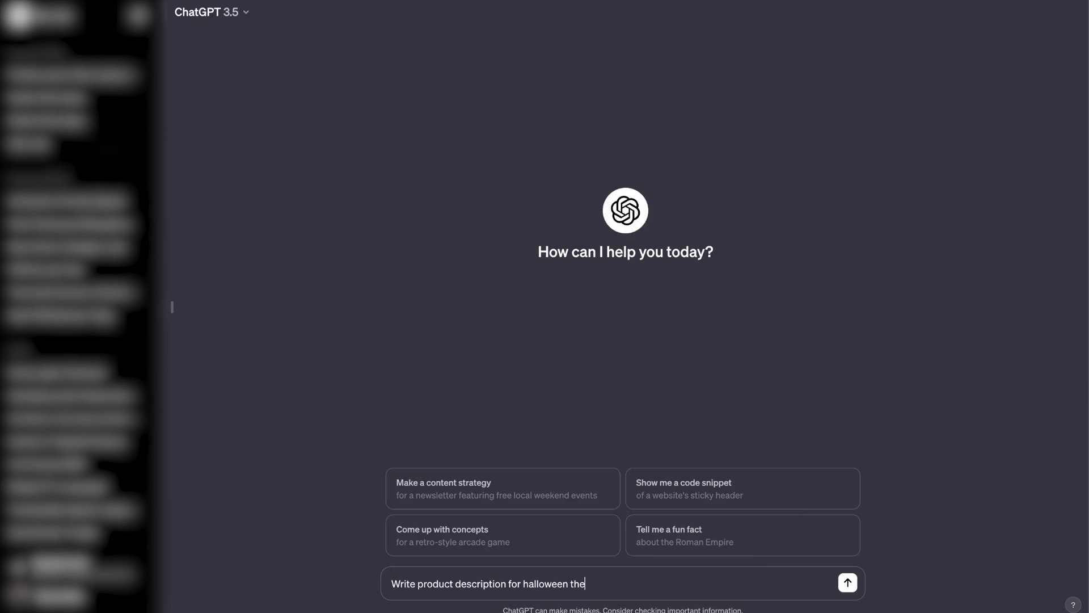
pyautogui.write('med streatwear short,')
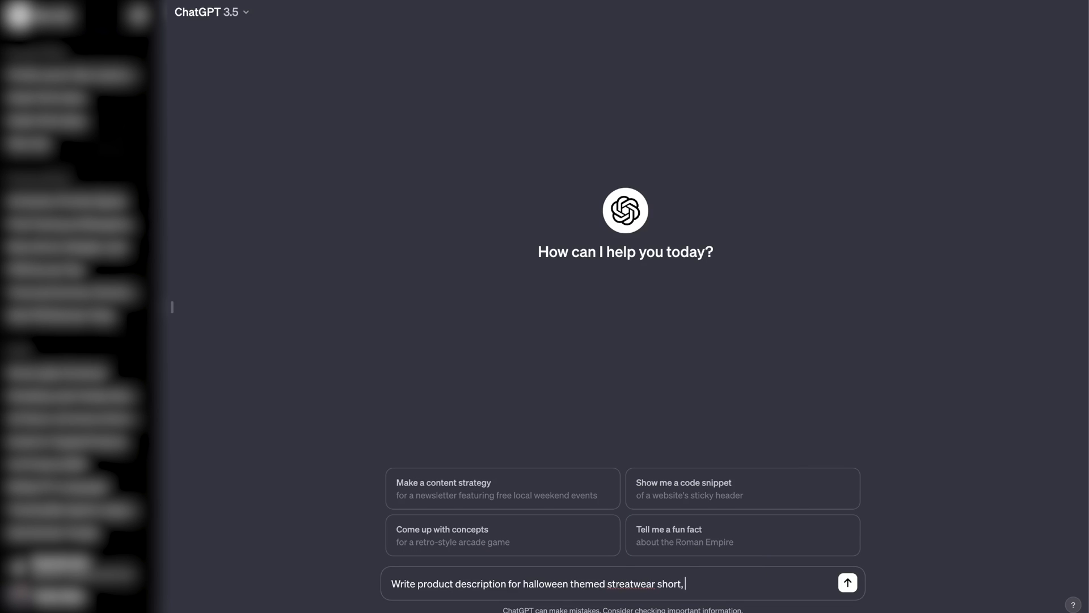
pyautogui.write(' 2-3 sentences max,')
pyautogui.press('Return')
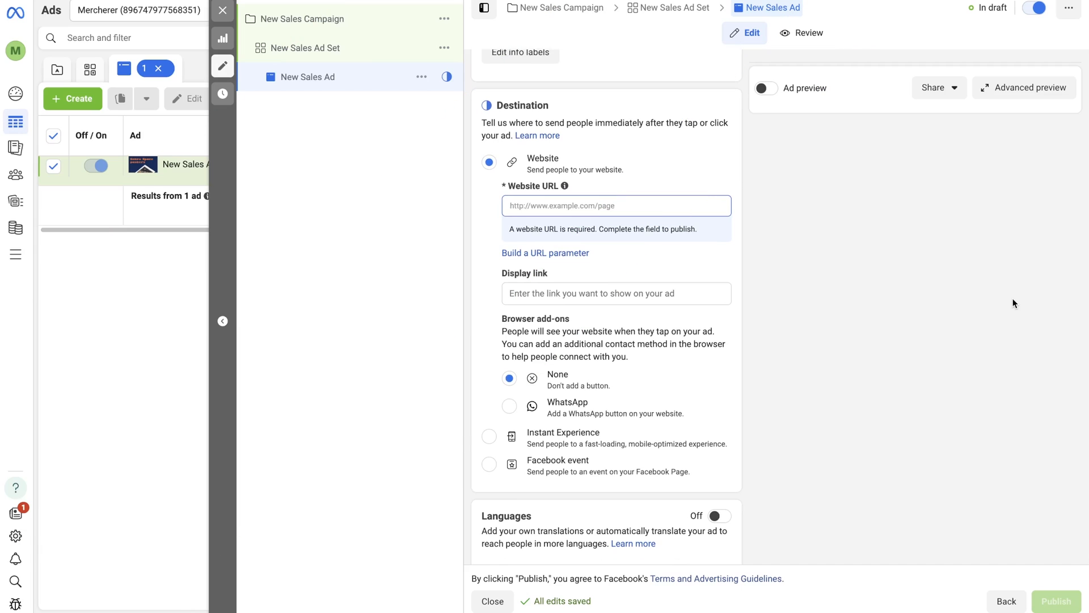
pyautogui.click(714, 203)
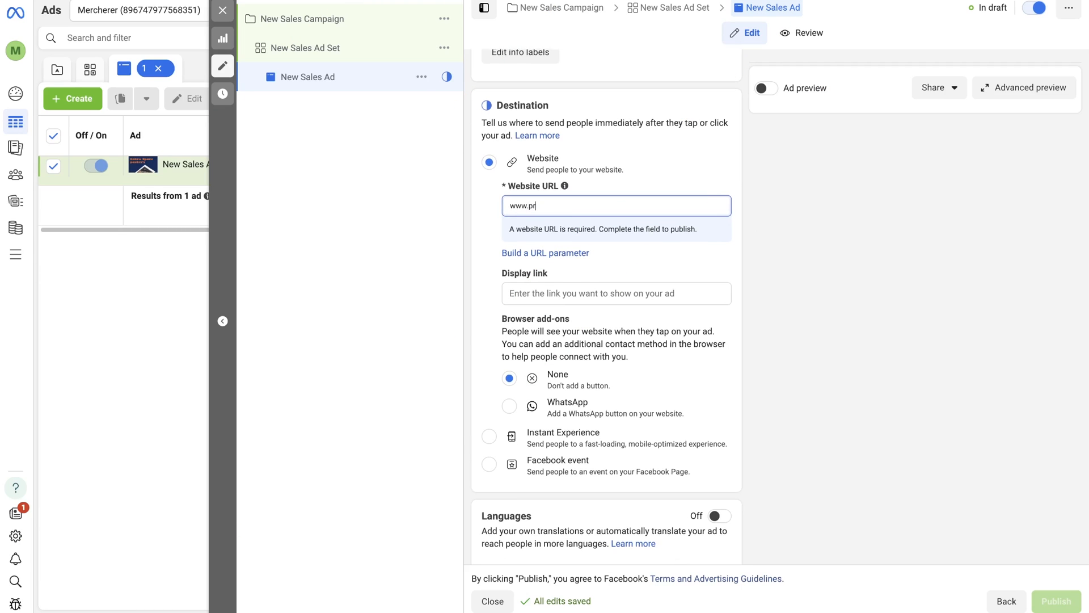
pyautogui.click(650, 268)
pyautogui.write('Printify.com')
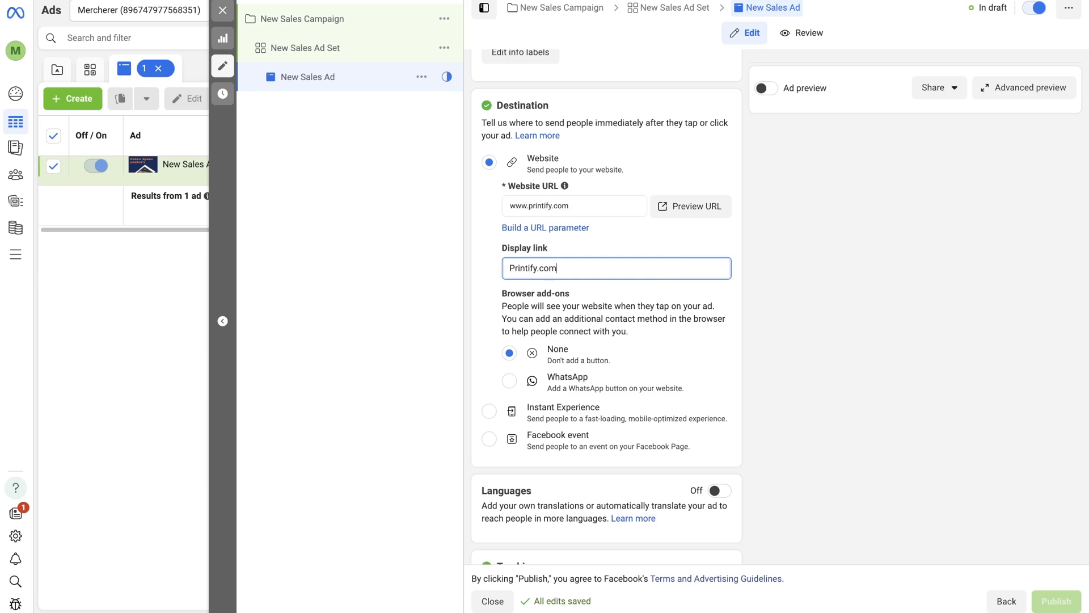
pyautogui.click(797, 290)
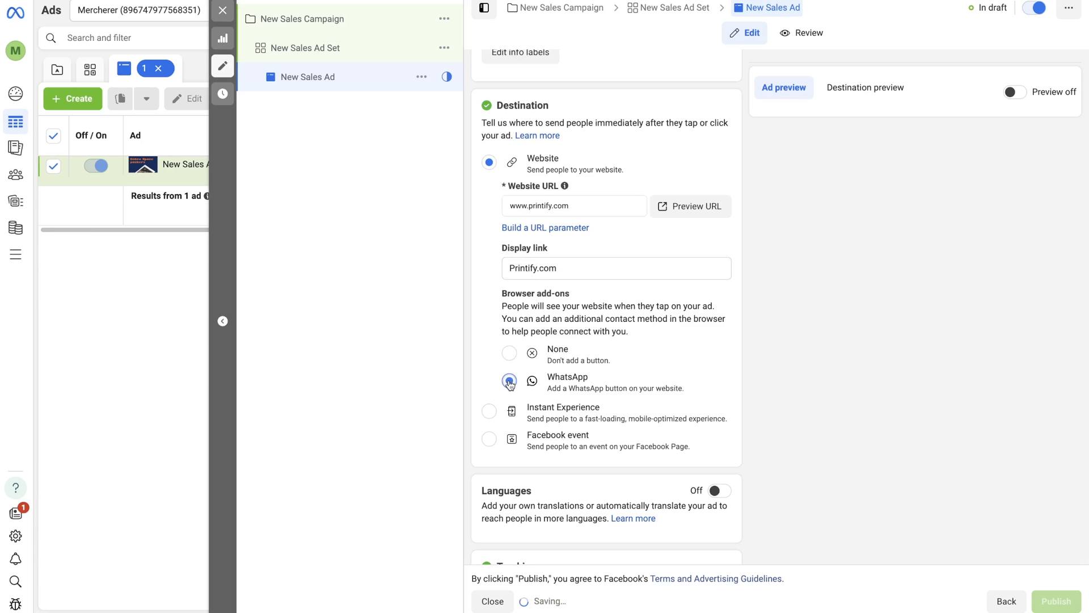
pyautogui.moveTo(525, 407); pyautogui.dragTo(724, 424)
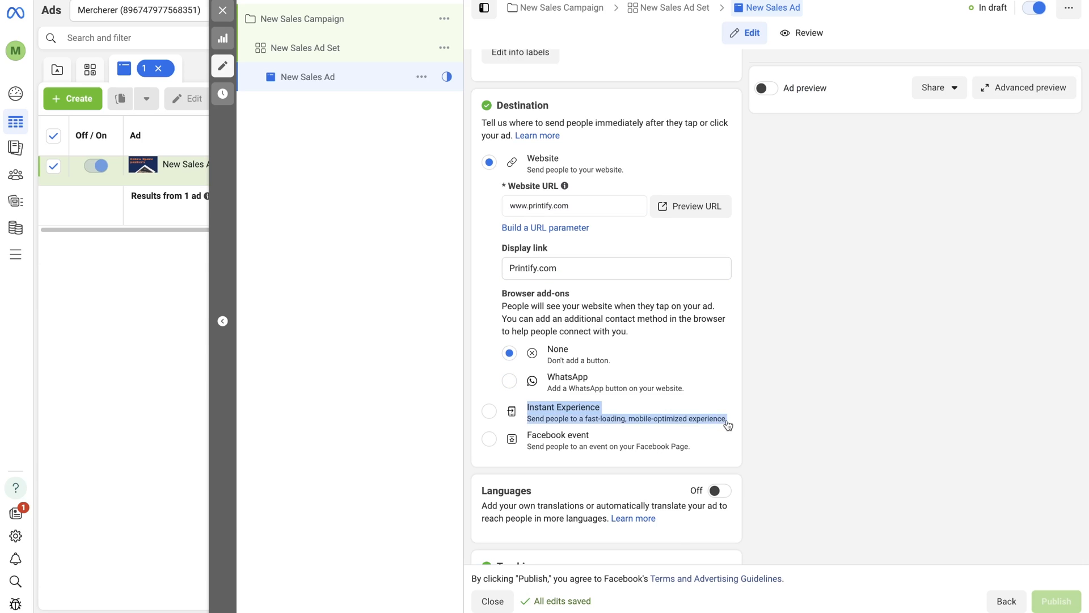